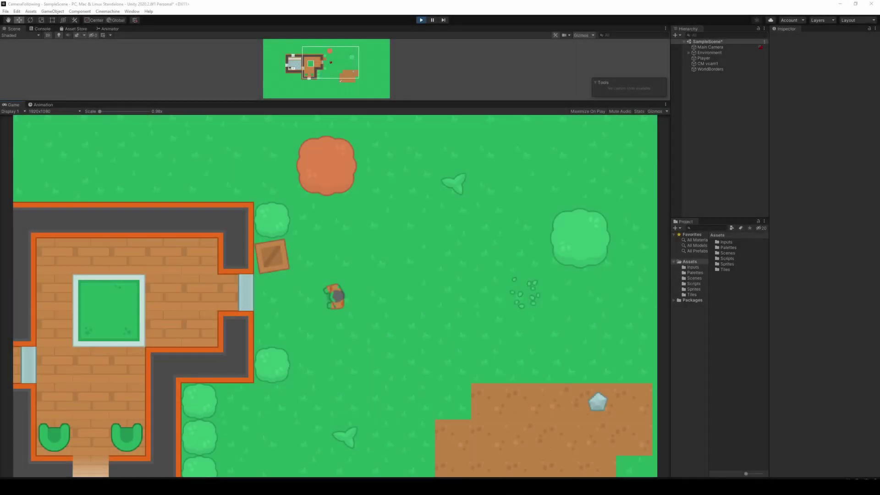
# Walk the player around the grass and dirt area to check how the camera follows
pyautogui.press('s')
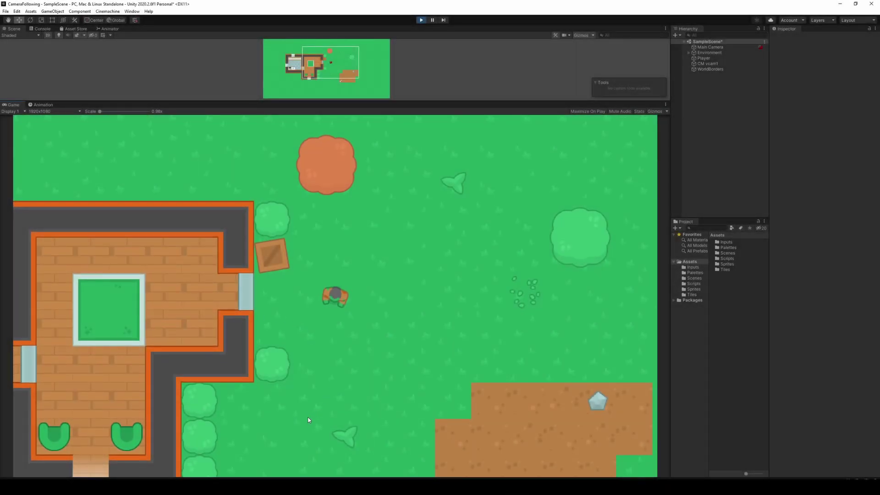
pyautogui.press('d')
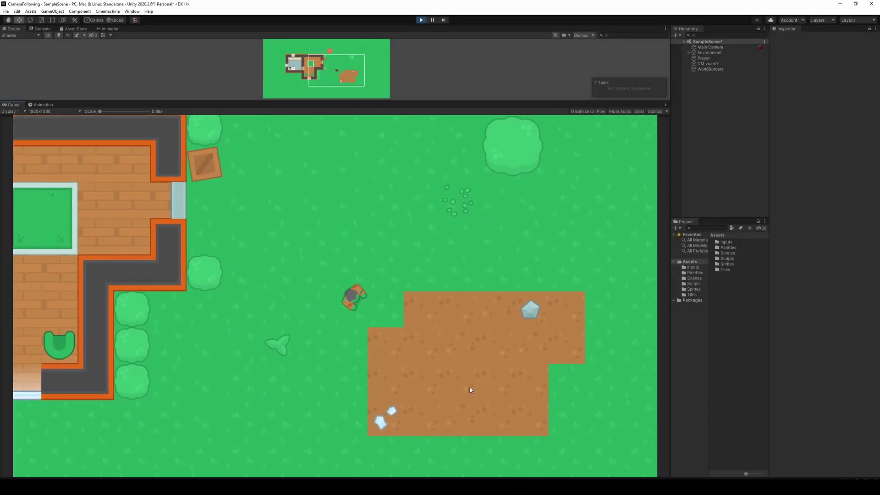
pyautogui.press('w')
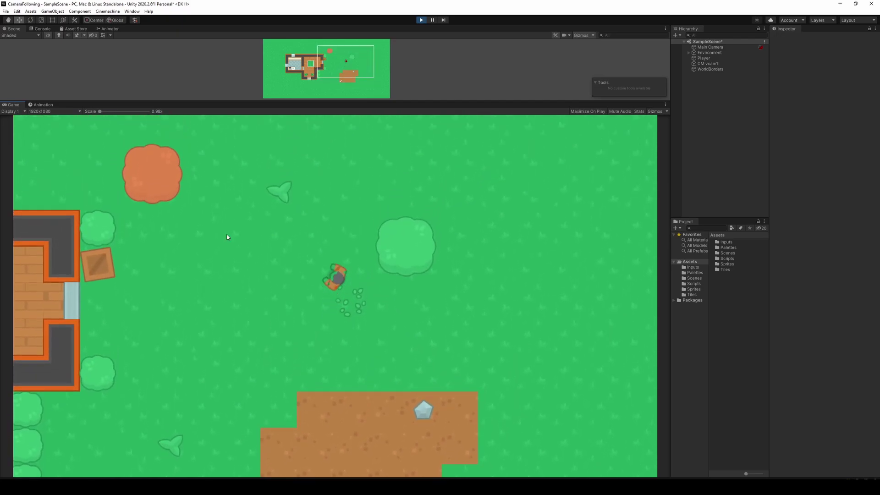
pyautogui.press('a')
pyautogui.press('a')
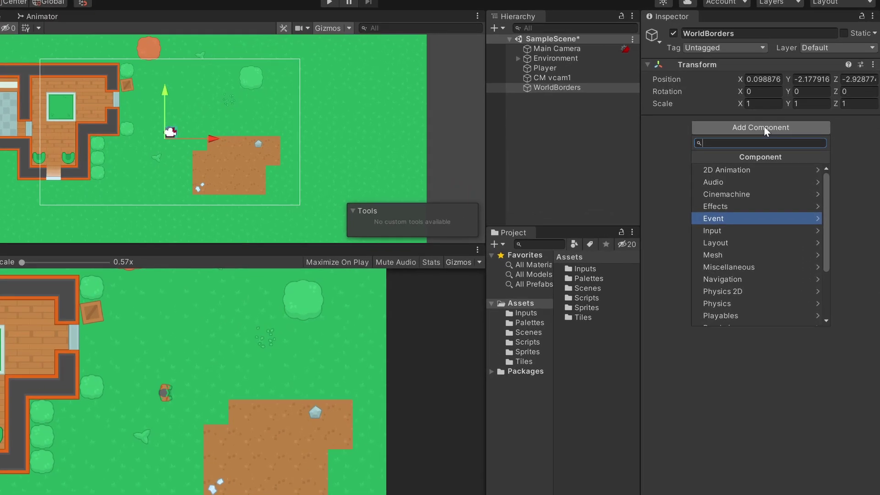
# Add a Polygon Collider 2D component to the WorldBorders object
pyautogui.write('compo')
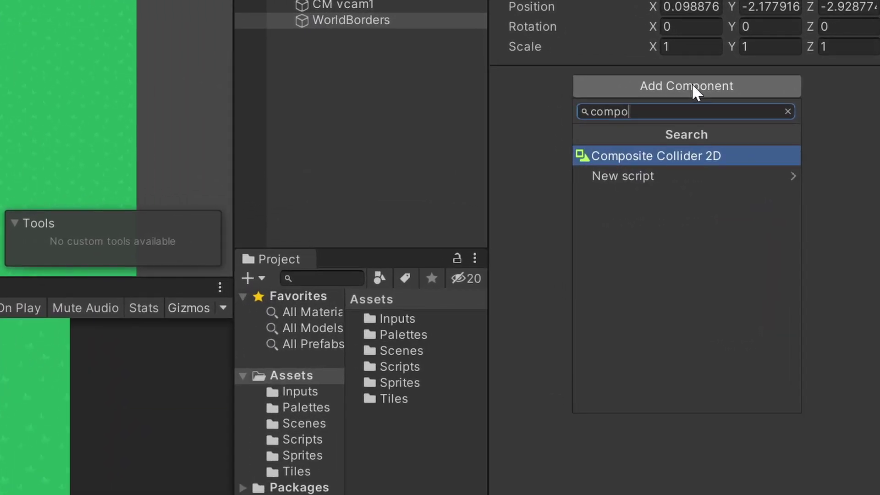
pyautogui.hotkey('ctrl', 'a')
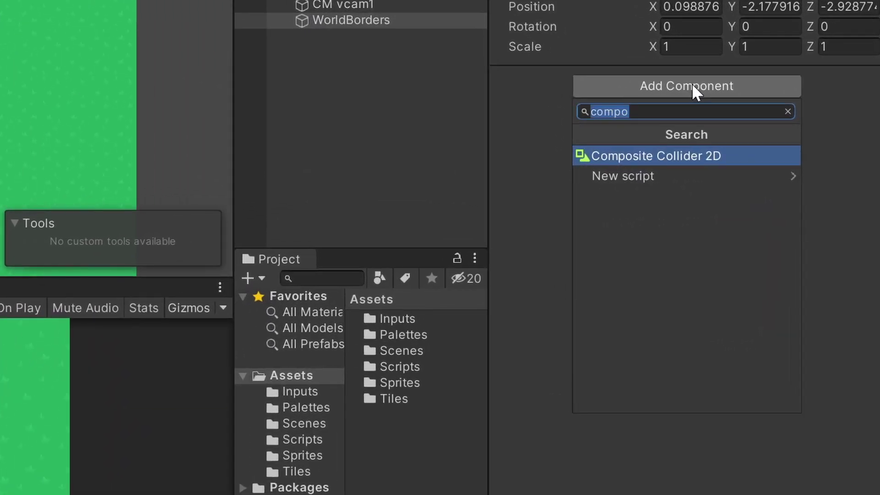
pyautogui.write('poly')
pyautogui.press('Return')
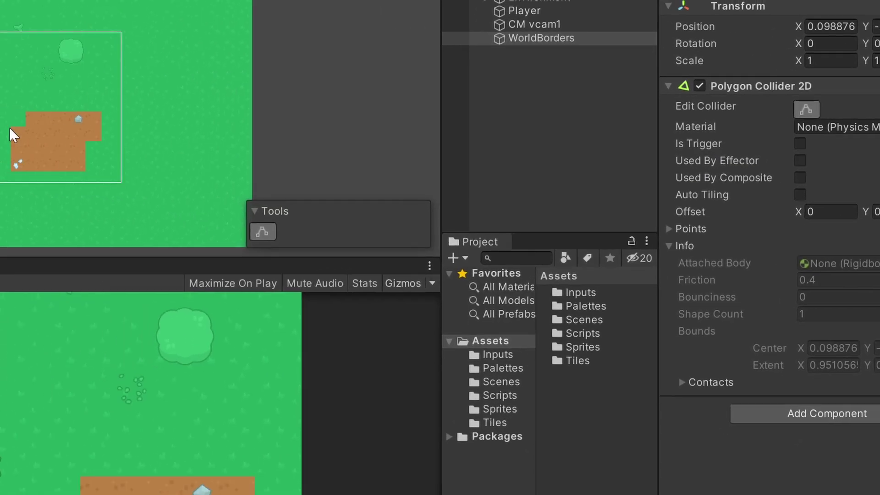
# Reshape the WorldBorders polygon collider by placing its points on the corners of the green map
pyautogui.moveTo(13, 135); pyautogui.dragTo(557, 29)
pyautogui.moveTo(331, 125); pyautogui.dragTo(84, 222)
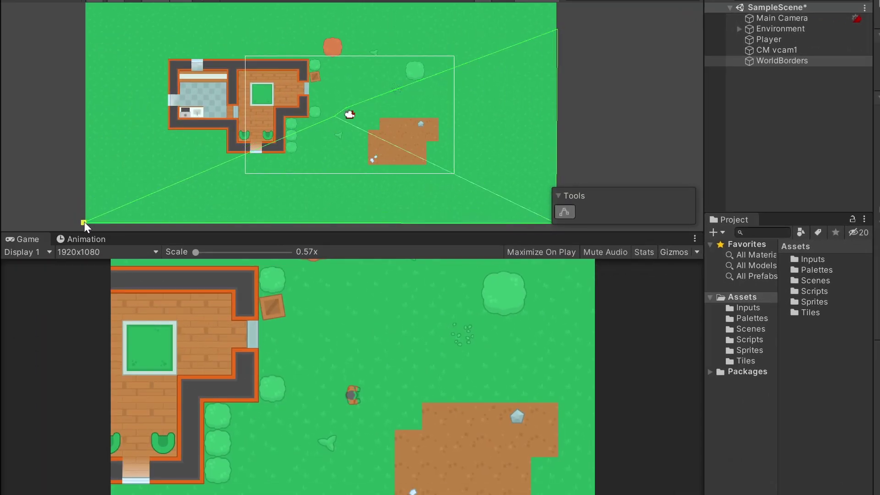
pyautogui.moveTo(160, 190); pyautogui.dragTo(86, 26)
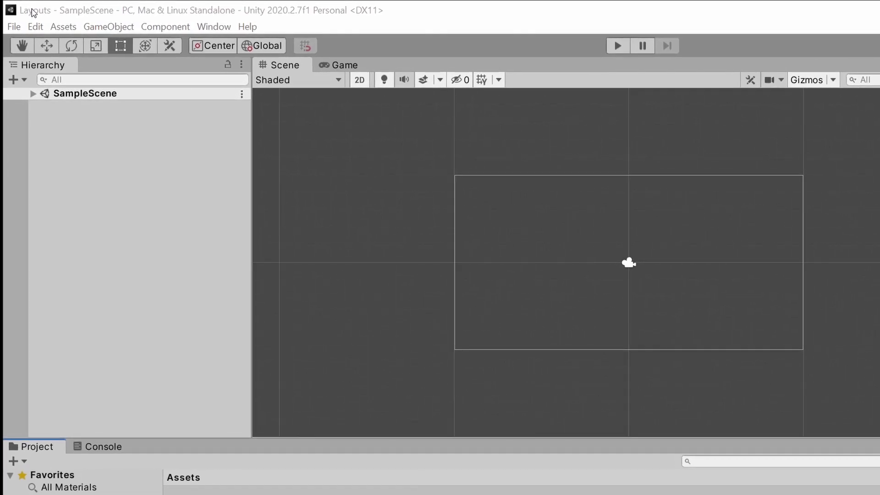
# Set the Editor Theme to Dark in the general preferences
pyautogui.click(33, 26)
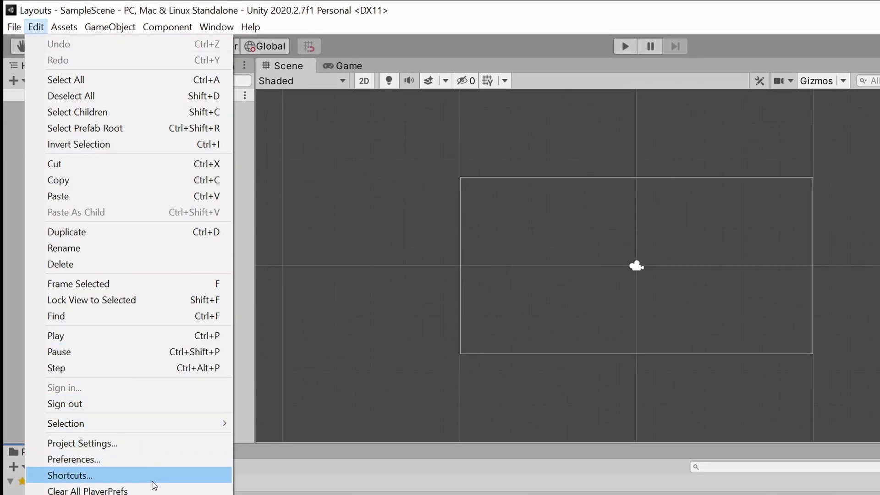
pyautogui.click(155, 460)
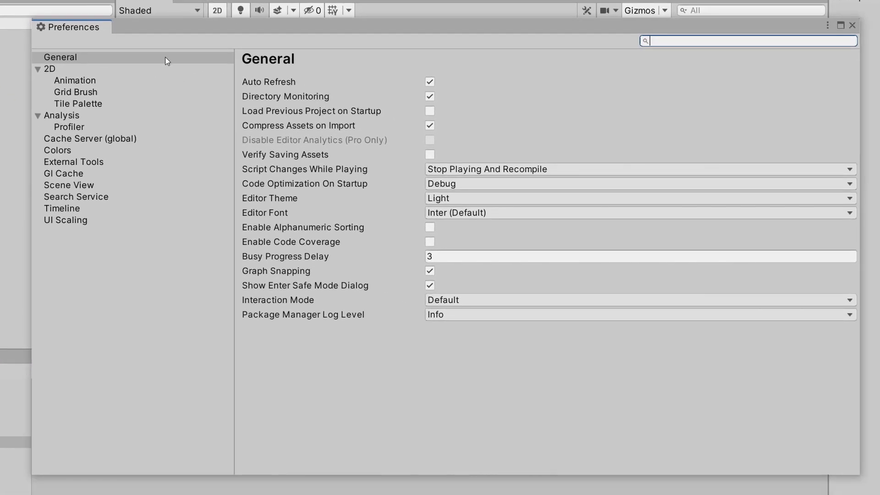
pyautogui.click(443, 198)
pyautogui.click(472, 228)
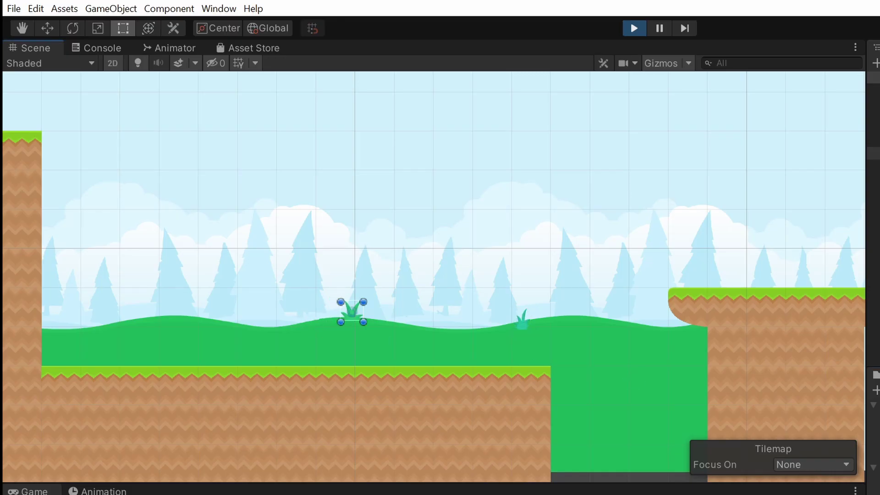
# Place three trees, two clouds and a grass tuft in the scene during play mode, and stop playing
pyautogui.click(131, 284)
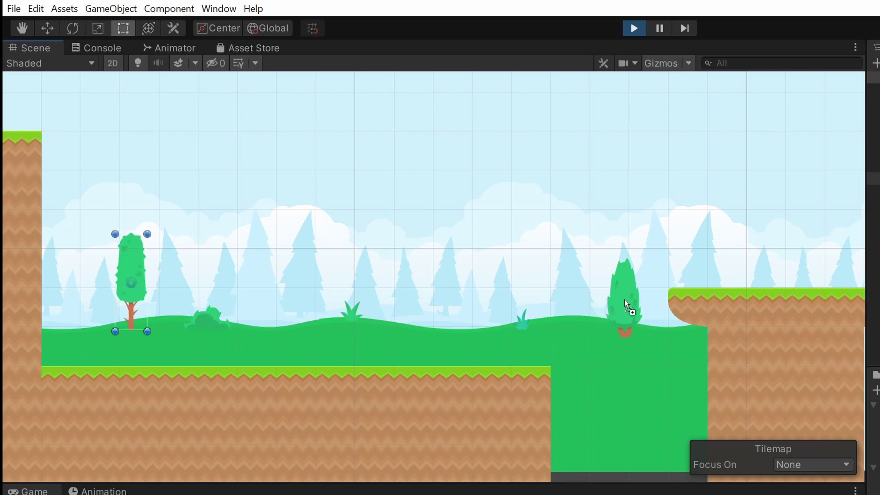
pyautogui.click(628, 304)
pyautogui.click(430, 302)
pyautogui.moveTo(199, 492); pyautogui.dragTo(198, 162)
pyautogui.moveTo(398, 492); pyautogui.dragTo(418, 173)
pyautogui.moveTo(69, 492); pyautogui.dragTo(68, 323)
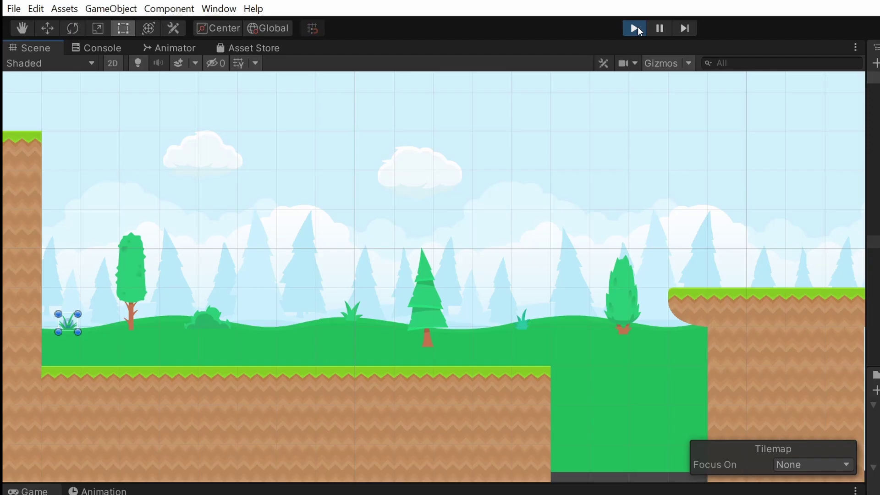
pyautogui.click(634, 28)
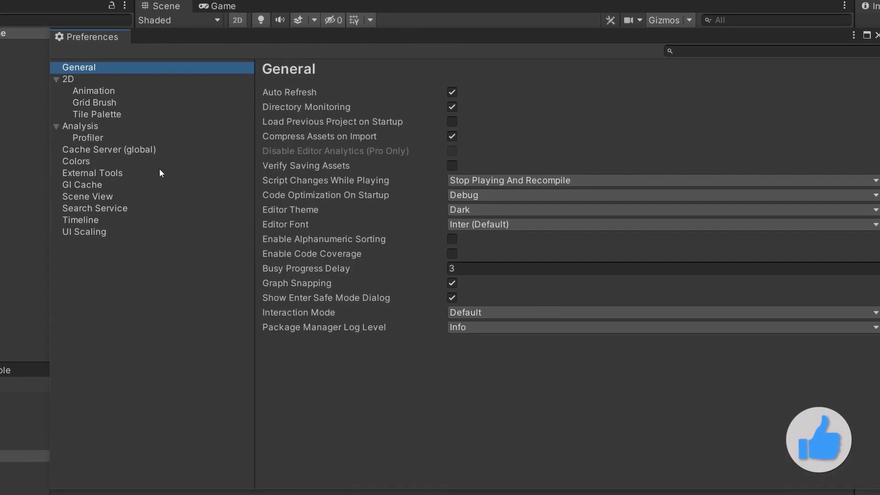
# Set the Playmode tint preference to a muted blue and test it by briefly running the scene
pyautogui.click(152, 158)
pyautogui.click(489, 157)
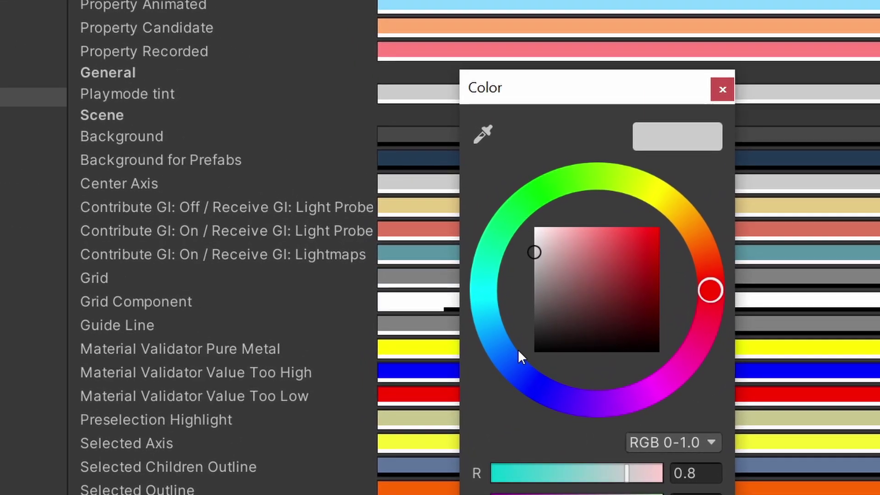
pyautogui.click(507, 360)
pyautogui.moveTo(563, 261); pyautogui.dragTo(576, 263)
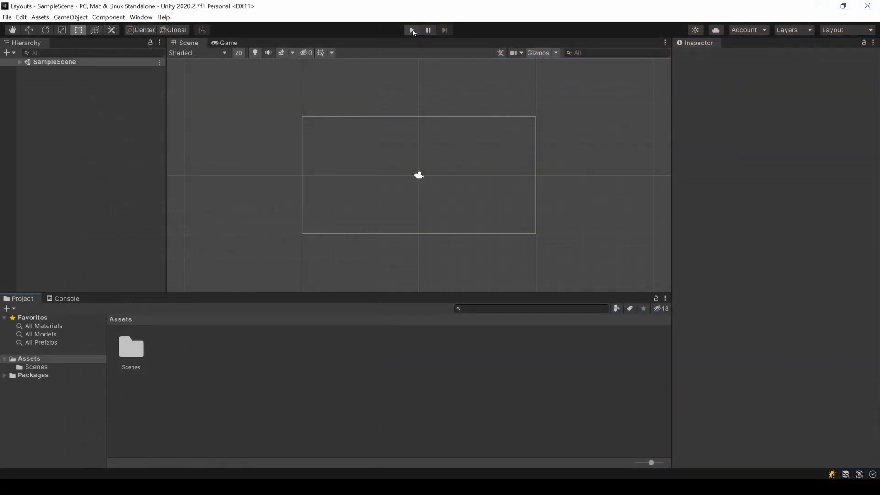
pyautogui.click(411, 30)
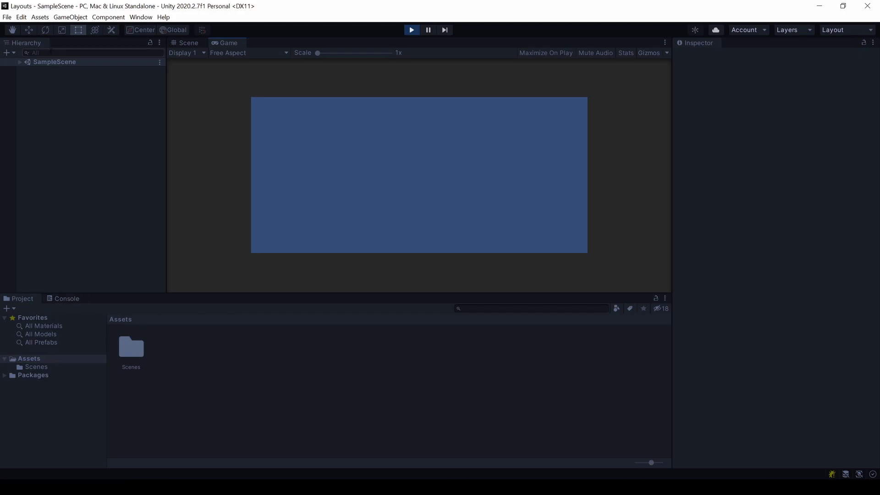
pyautogui.click(412, 30)
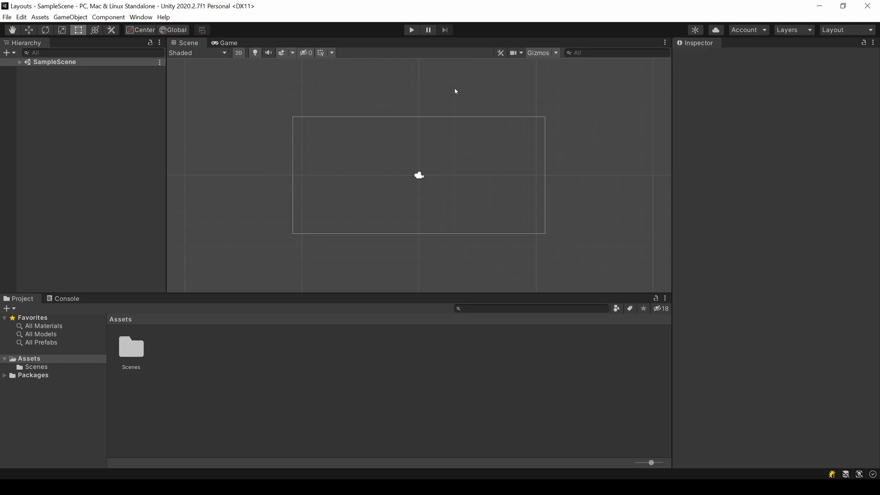
# Switch back and forth between the Game and Scene views, ending on the Scene view
pyautogui.click(226, 43)
pyautogui.click(195, 44)
pyautogui.click(215, 45)
pyautogui.click(188, 46)
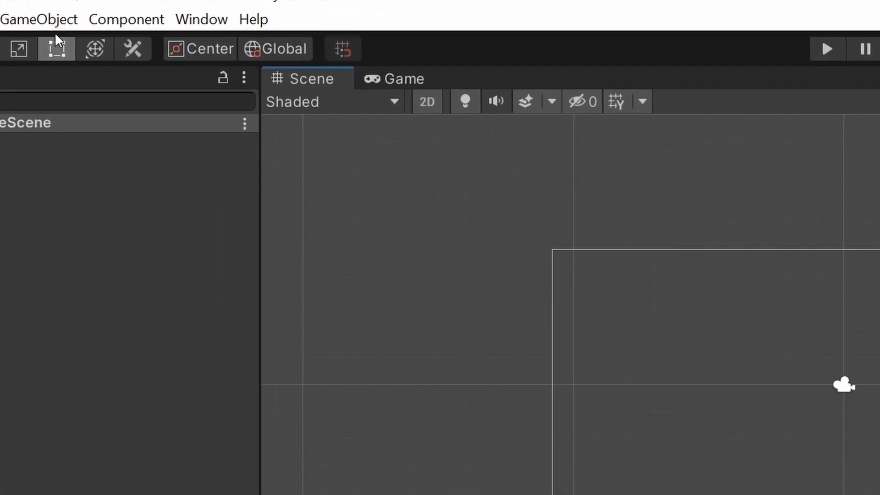
# Change the editor window layout to 2 by 3
pyautogui.click(141, 17)
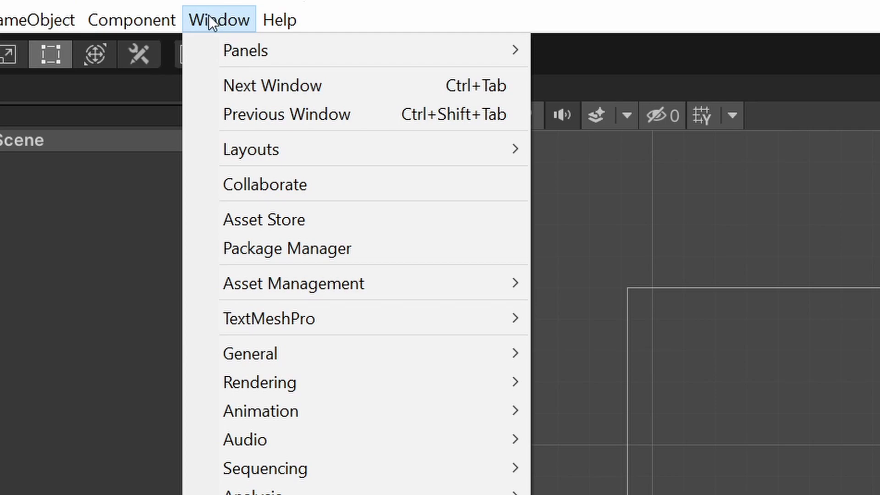
pyautogui.moveTo(500, 156)
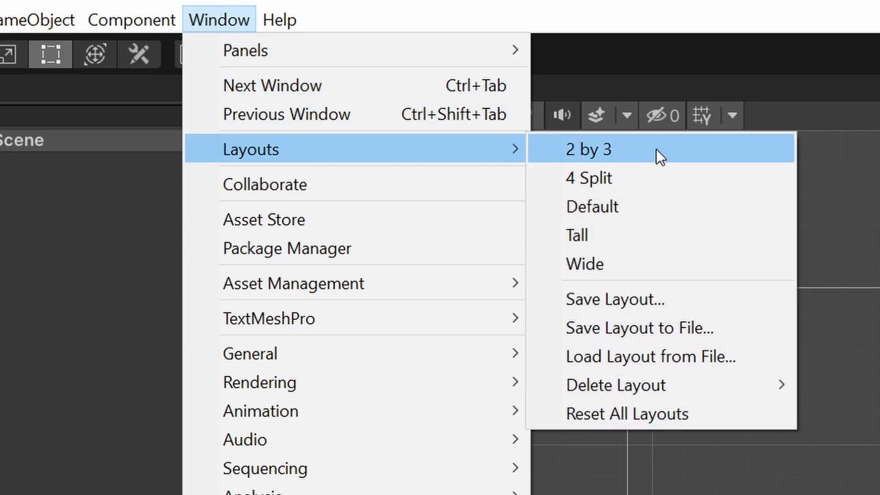
pyautogui.click(656, 149)
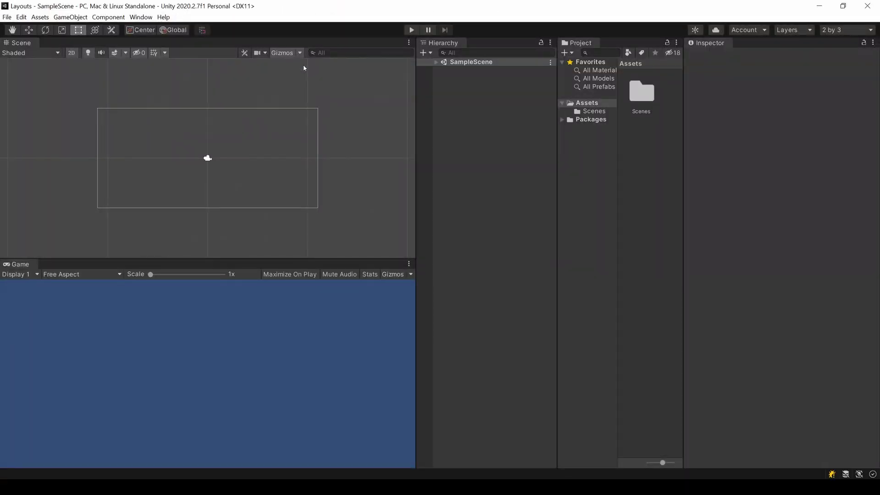
# Change the editor window layout to 4 Split and try out the Scene views
pyautogui.click(141, 17)
pyautogui.moveTo(153, 66)
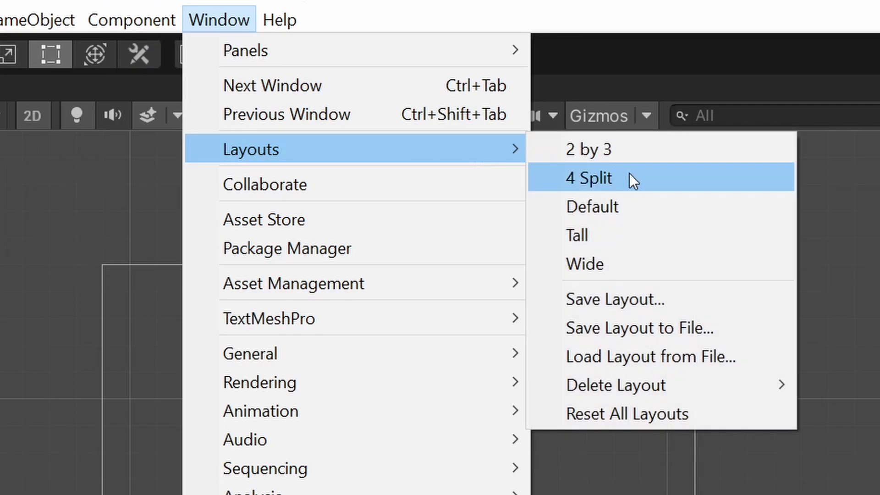
pyautogui.click(294, 78)
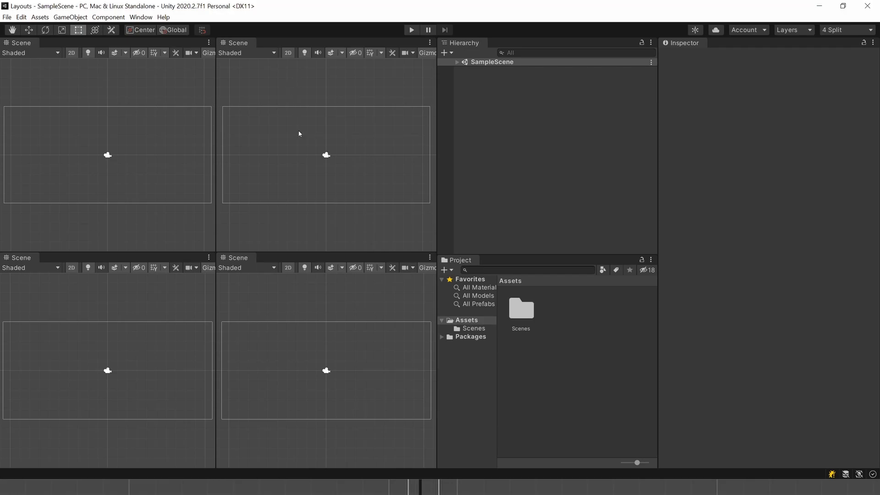
pyautogui.moveTo(298, 133); pyautogui.dragTo(416, 90, button='right')
# Return the editor to the 2 by 3 layout, dock the Project window below the Hierarchy and enlarge it upward
pyautogui.click(141, 17)
pyautogui.moveTo(152, 65)
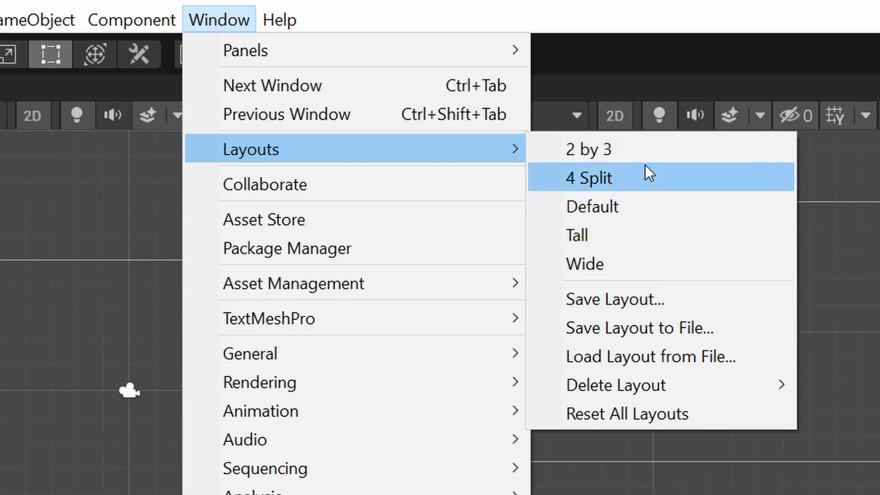
pyautogui.click(639, 150)
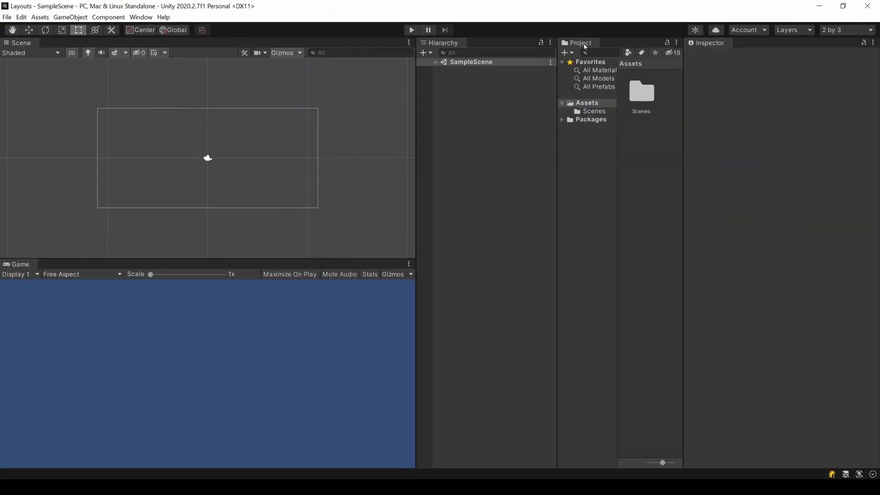
pyautogui.moveTo(585, 46); pyautogui.dragTo(483, 416)
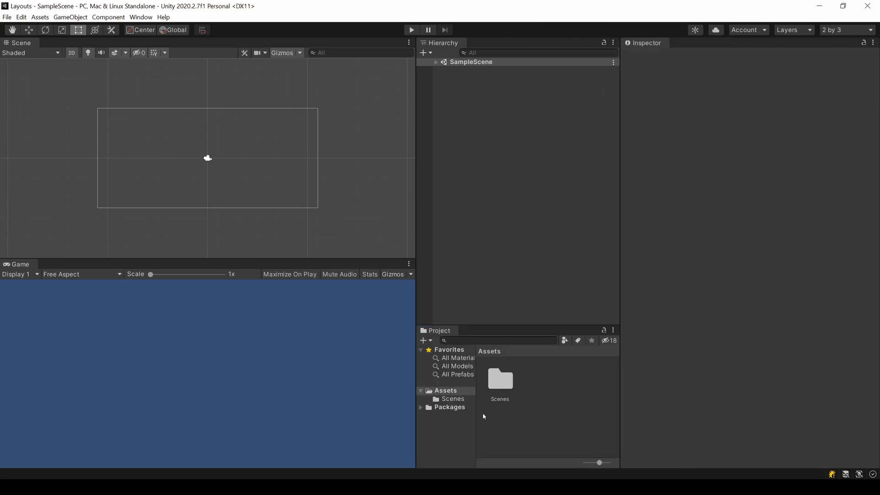
pyautogui.moveTo(477, 324); pyautogui.dragTo(487, 291)
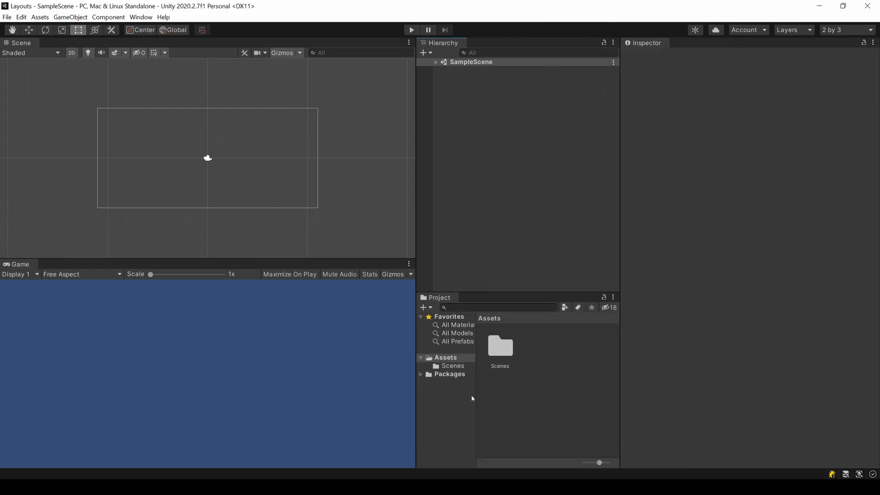
# Open the Console window and dock it next to the Scene view
pyautogui.click(140, 17)
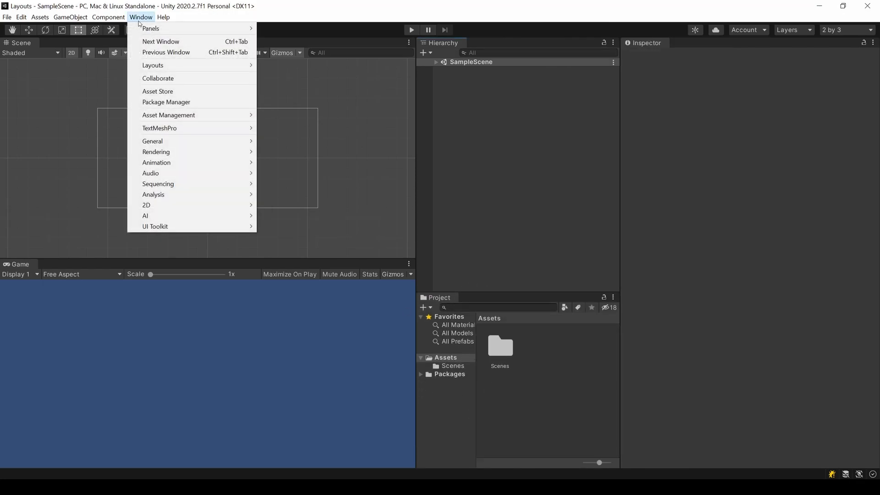
pyautogui.moveTo(234, 141)
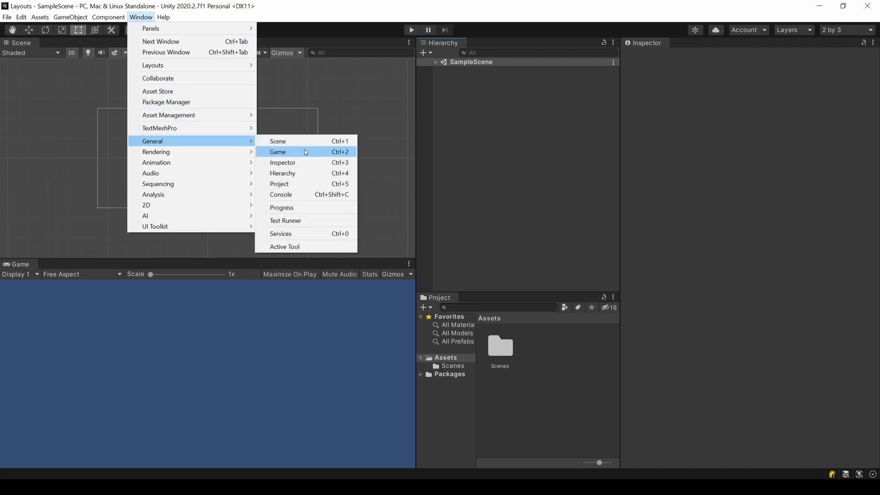
pyautogui.click(305, 194)
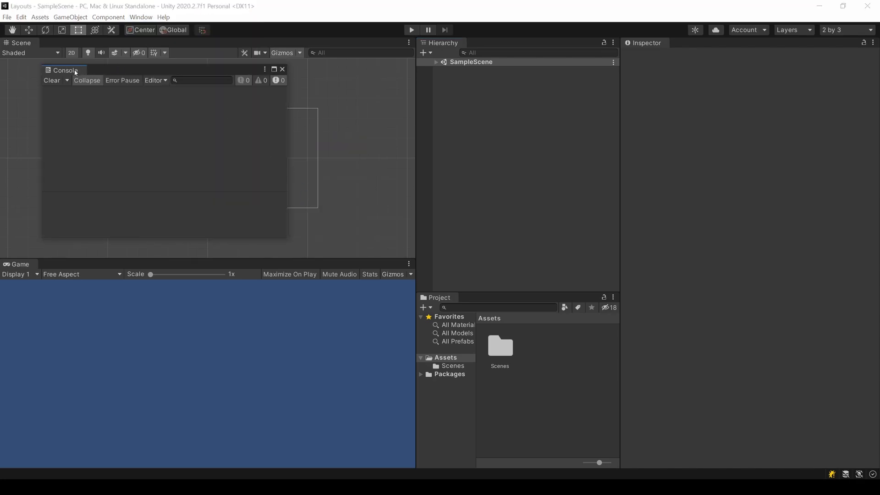
pyautogui.moveTo(74, 66); pyautogui.dragTo(65, 43)
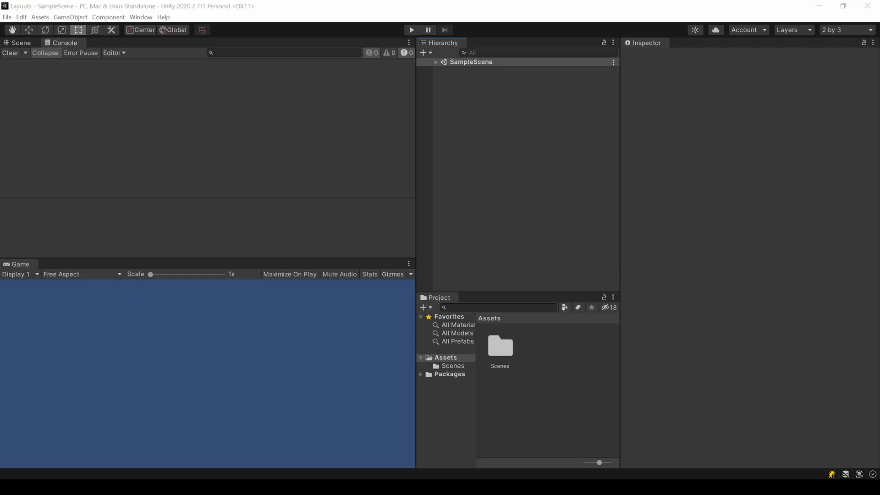
# Expand SampleScene in the Hierarchy and open the Scenes folder in the Project window
pyautogui.click(476, 70)
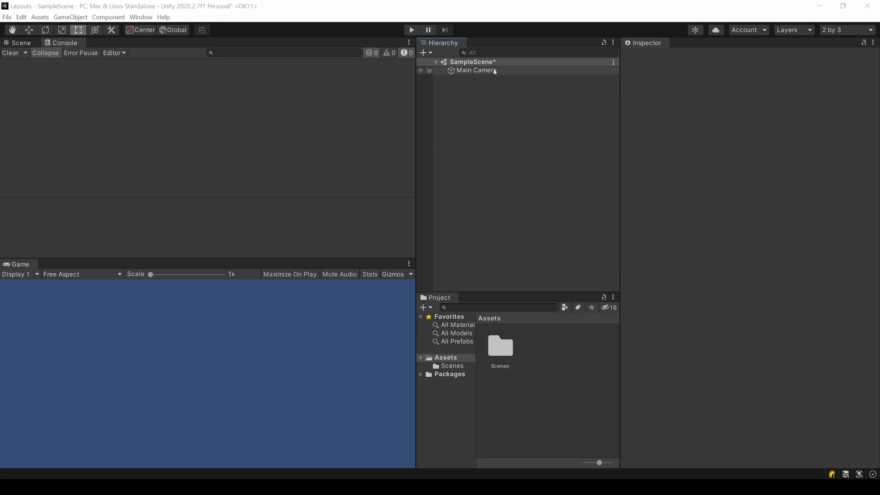
pyautogui.doubleClick(494, 345)
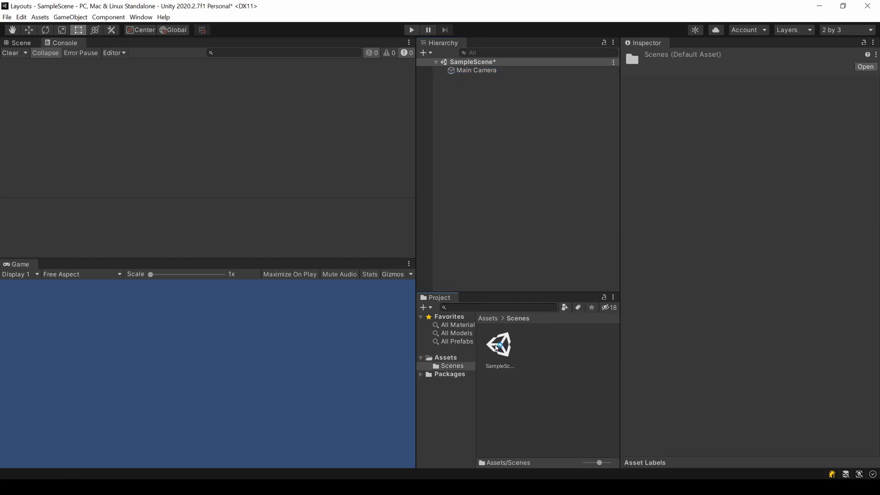
# Lock the Inspector on Main Camera and select the SampleScene asset in the Project window
pyautogui.click(498, 72)
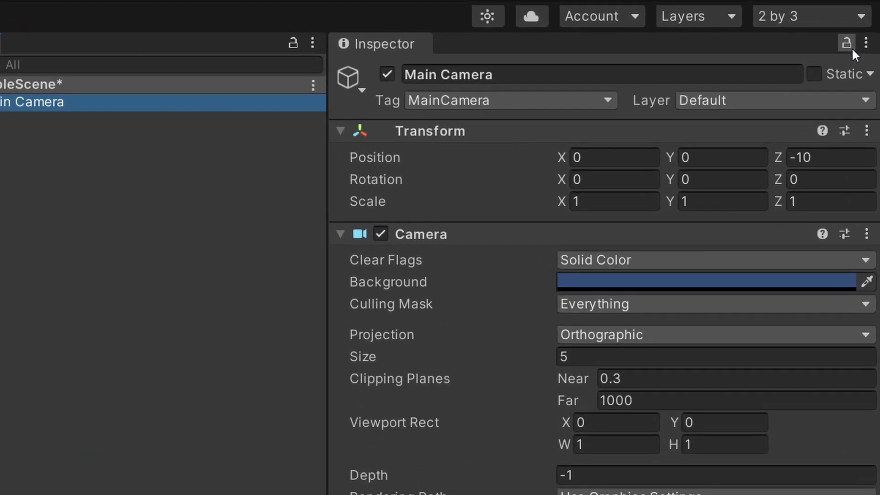
pyautogui.click(863, 42)
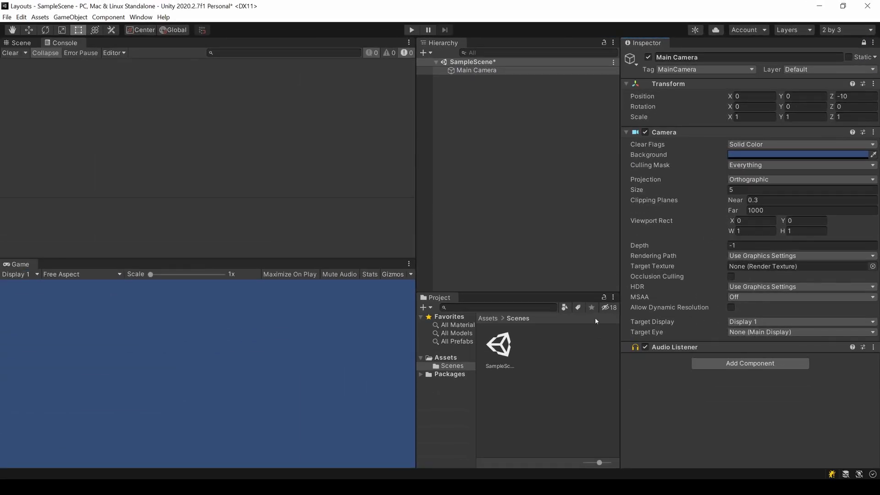
pyautogui.click(500, 358)
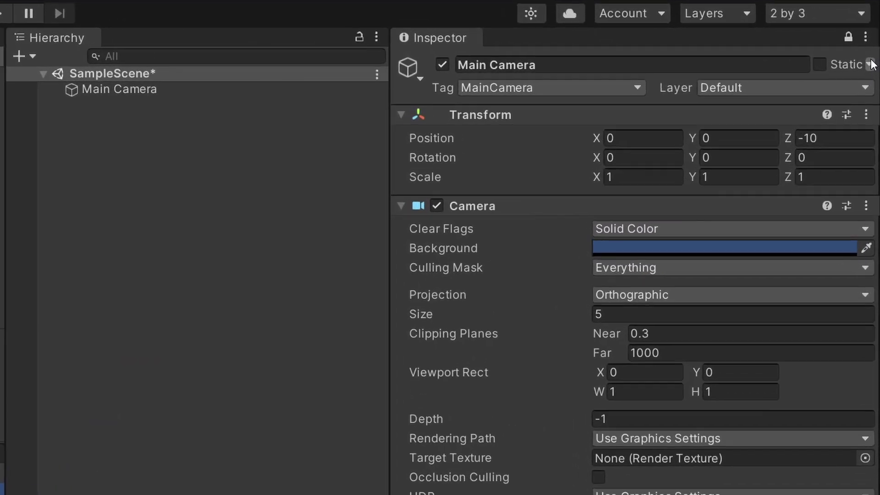
# Add a second Inspector tab and pull it out of the locked Inspector's tab group to place it separately
pyautogui.click(865, 37)
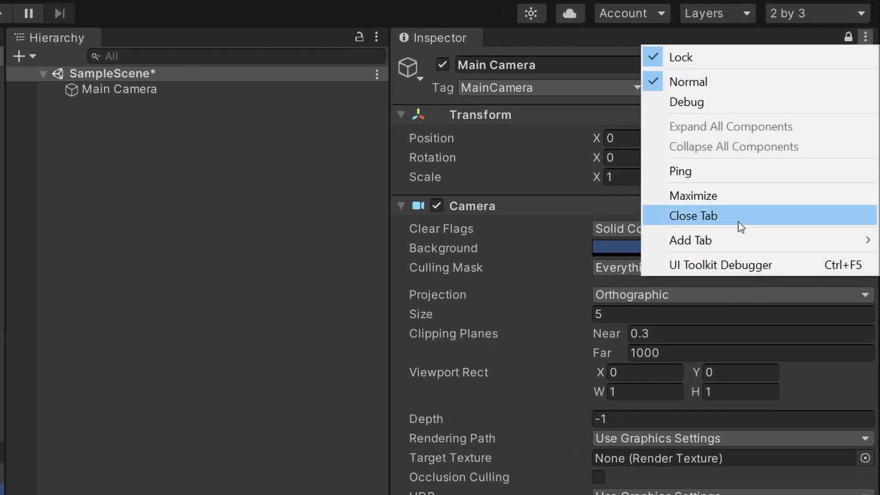
pyautogui.moveTo(686, 243)
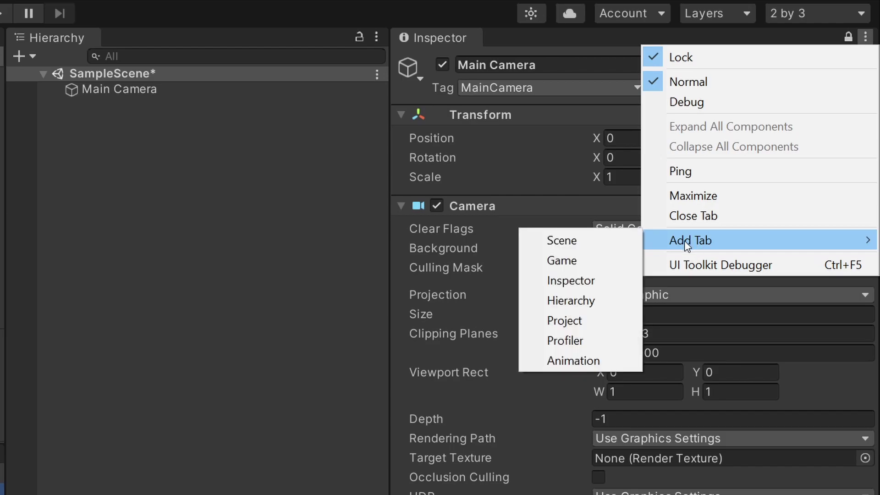
pyautogui.click(596, 281)
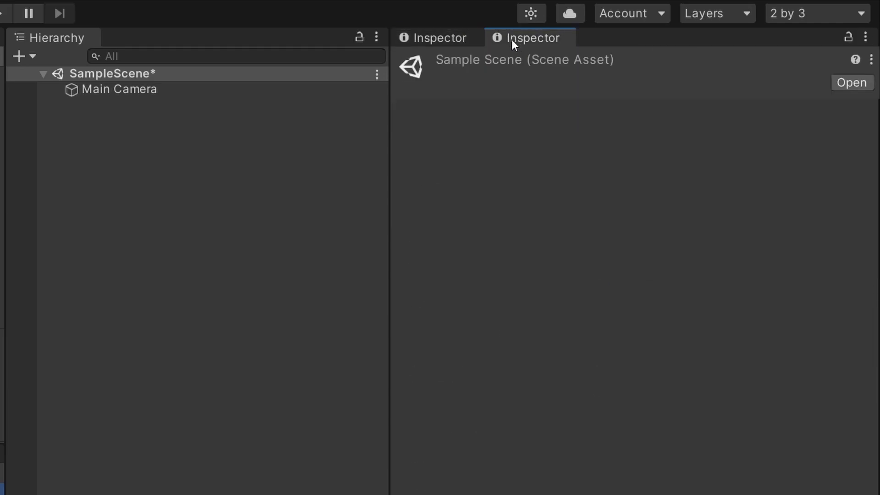
pyautogui.moveTo(511, 39); pyautogui.dragTo(876, 244)
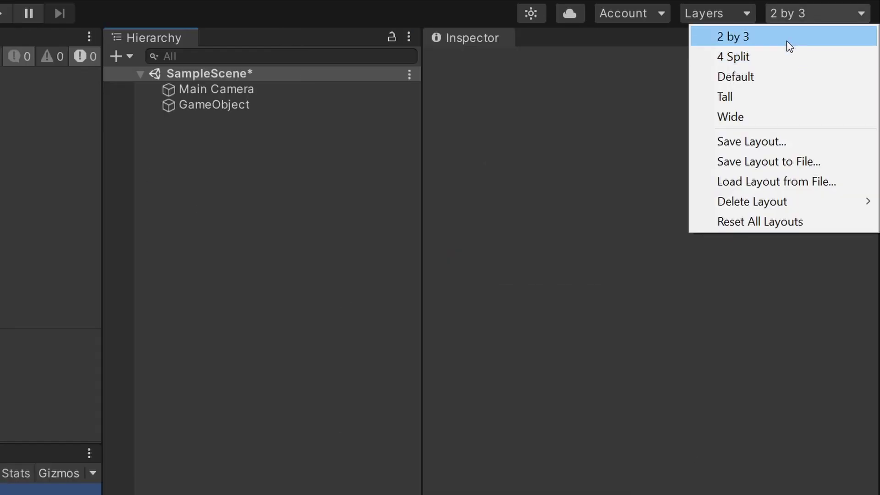
# Save the current window layout as Custom, and choose to load a layout from a file
pyautogui.click(774, 146)
pyautogui.write('Custom')
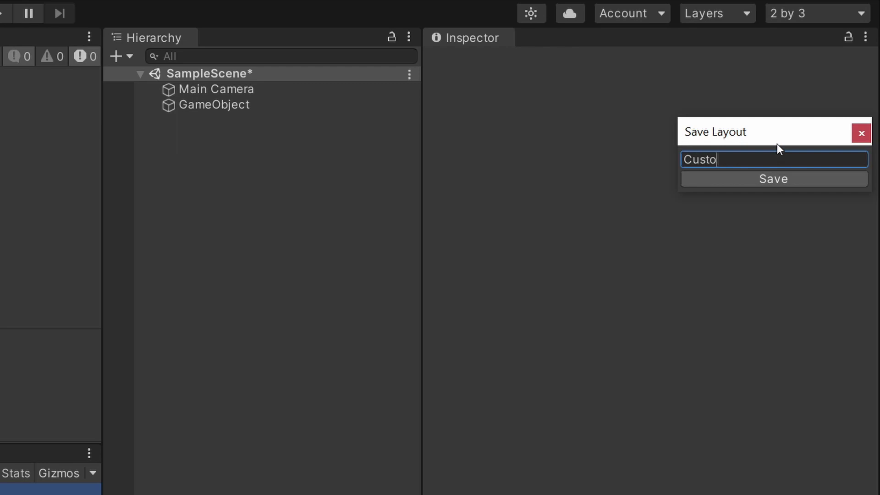
pyautogui.click(791, 179)
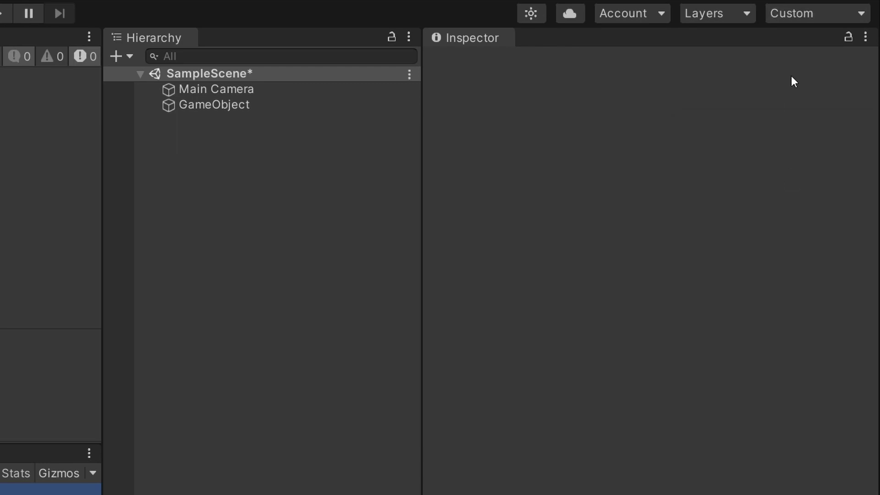
pyautogui.click(810, 14)
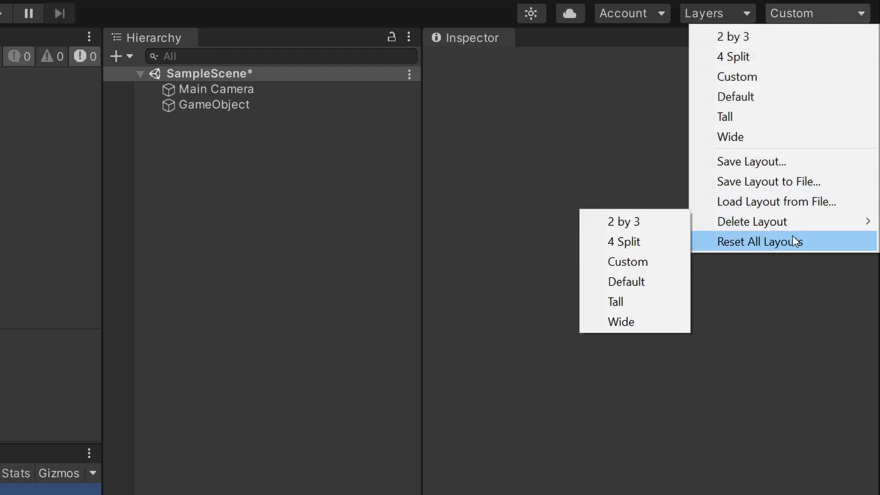
pyautogui.click(804, 201)
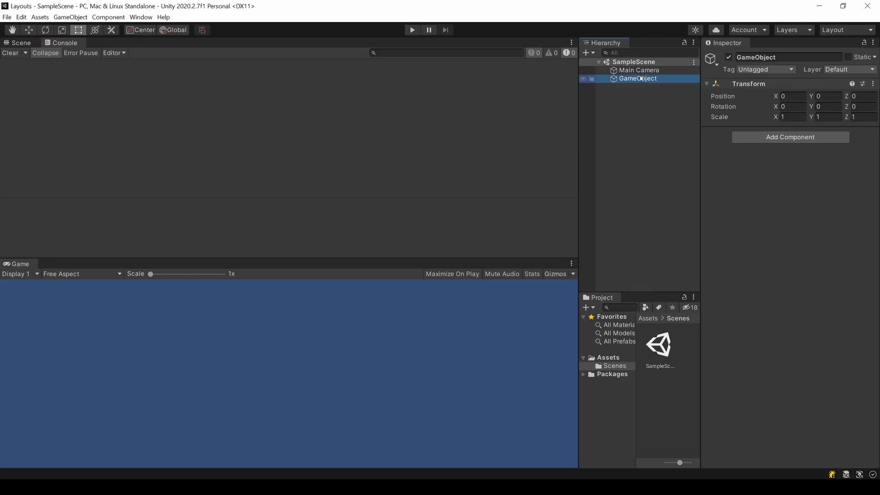
# Narrow the Console and Game area and widen the Hierarchy, Project and Inspector columns
pyautogui.moveTo(312, 238); pyautogui.dragTo(164, 238)
pyautogui.moveTo(683, 149); pyautogui.dragTo(652, 149)
pyautogui.moveTo(501, 166); pyautogui.dragTo(482, 166)
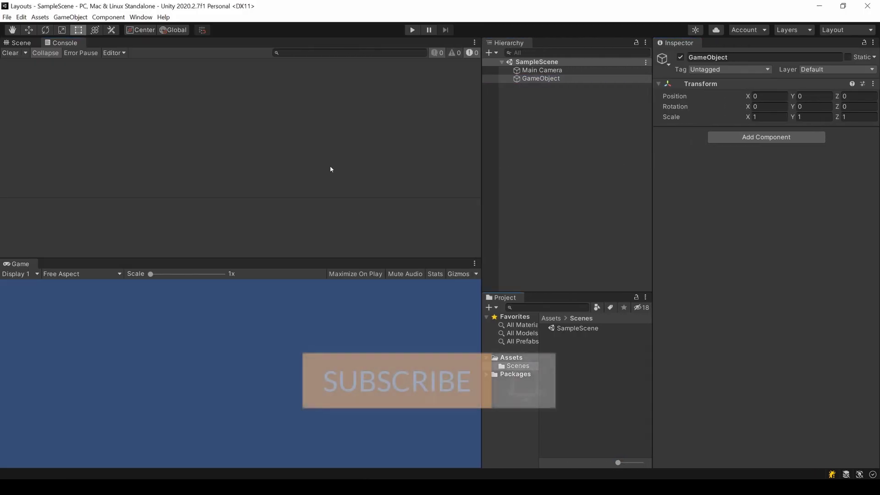
# Open the Animation window, dock it next to the Game view, and bring the Game and Scene views to the front
pyautogui.click(140, 17)
pyautogui.moveTo(157, 162)
pyautogui.click(284, 161)
pyautogui.moveTo(348, 196); pyautogui.dragTo(33, 267)
pyautogui.click(20, 263)
pyautogui.click(18, 43)
# Open the Tile Palette window and dock it next to the Hierarchy
pyautogui.click(141, 17)
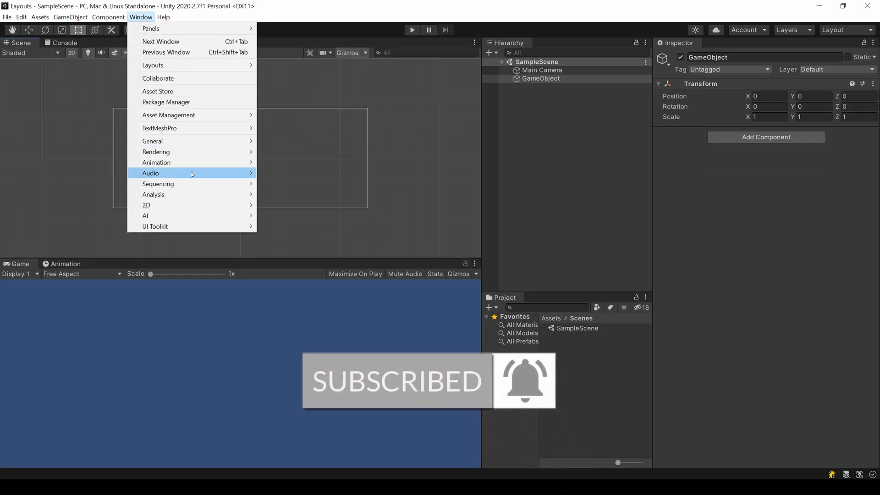
pyautogui.moveTo(195, 185)
pyautogui.moveTo(192, 205)
pyautogui.click(282, 215)
pyautogui.moveTo(19, 83); pyautogui.dragTo(563, 43)
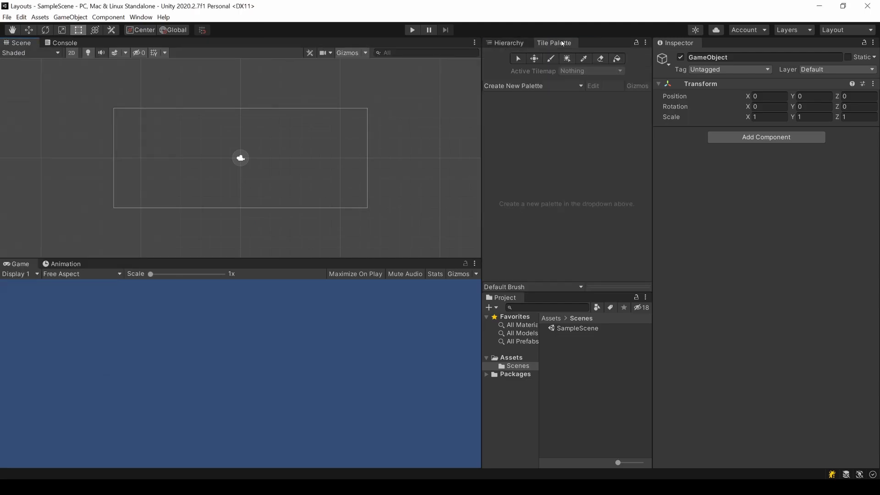